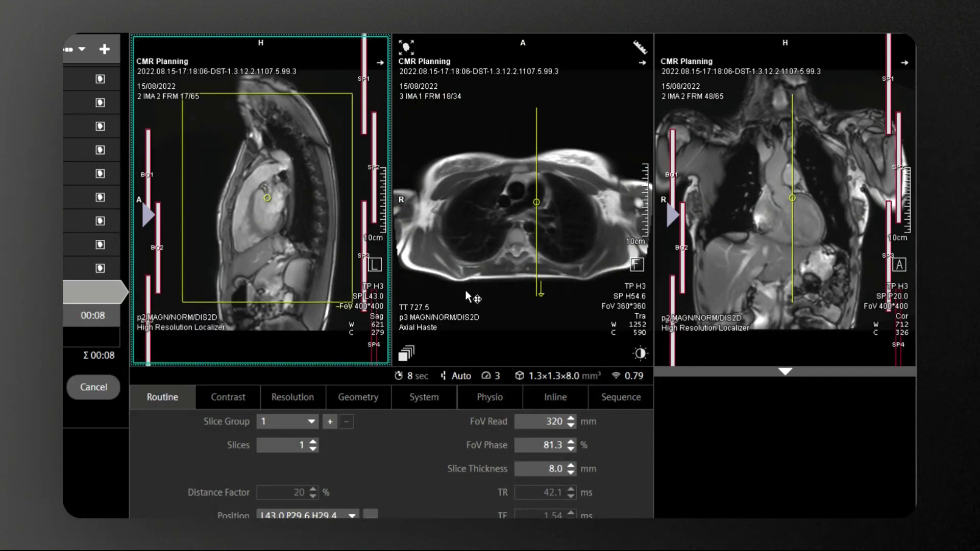
# Centre the RVOT Cine slice on the pulmonary artery in the axial view and shift it to that image plane, at L40.4 P29.6 H62.6
pyautogui.click(498, 328)
pyautogui.scroll(-2, 498, 328)
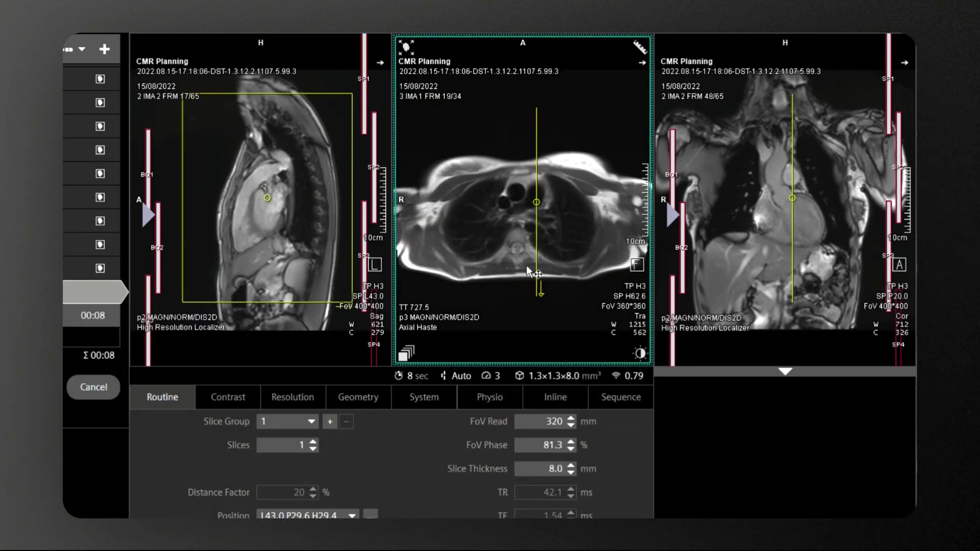
pyautogui.moveTo(540, 205); pyautogui.dragTo(538, 205)
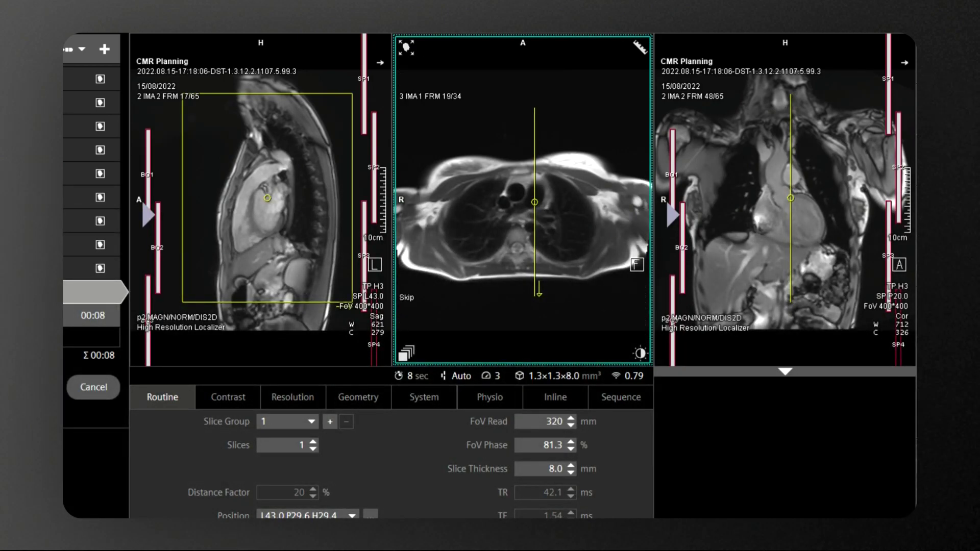
pyautogui.rightClick(562, 294)
pyautogui.click(545, 376)
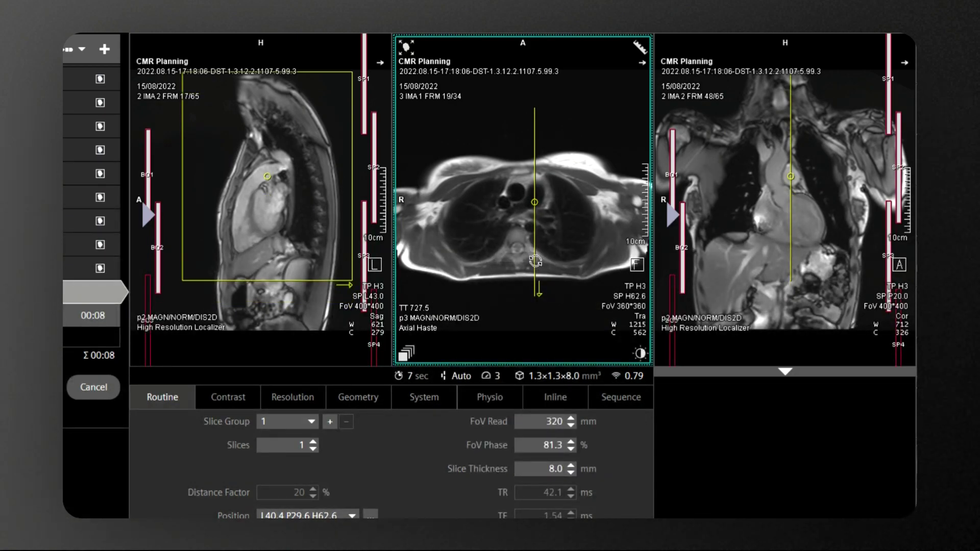
# Rotate the RVOT Cine slice to about S > C-8.4, check its alignment through the axial images, and start the acquisition
pyautogui.moveTo(534, 261); pyautogui.dragTo(534, 271)
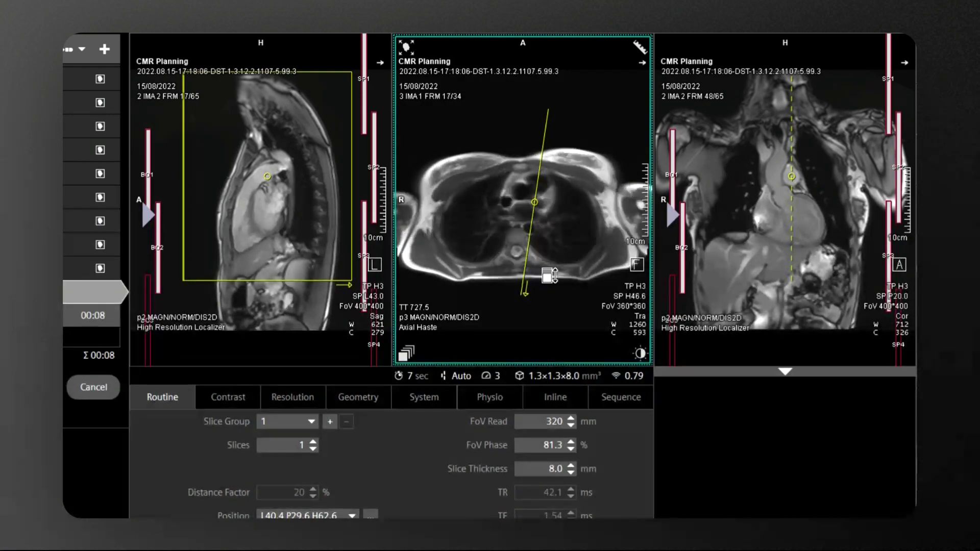
pyautogui.scroll(1, 550, 276)
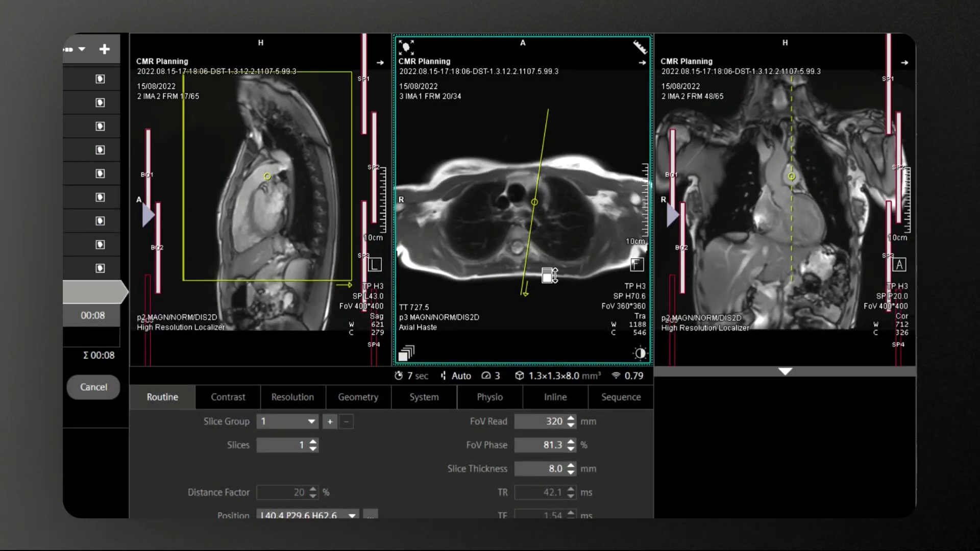
pyautogui.scroll(2, 550, 275)
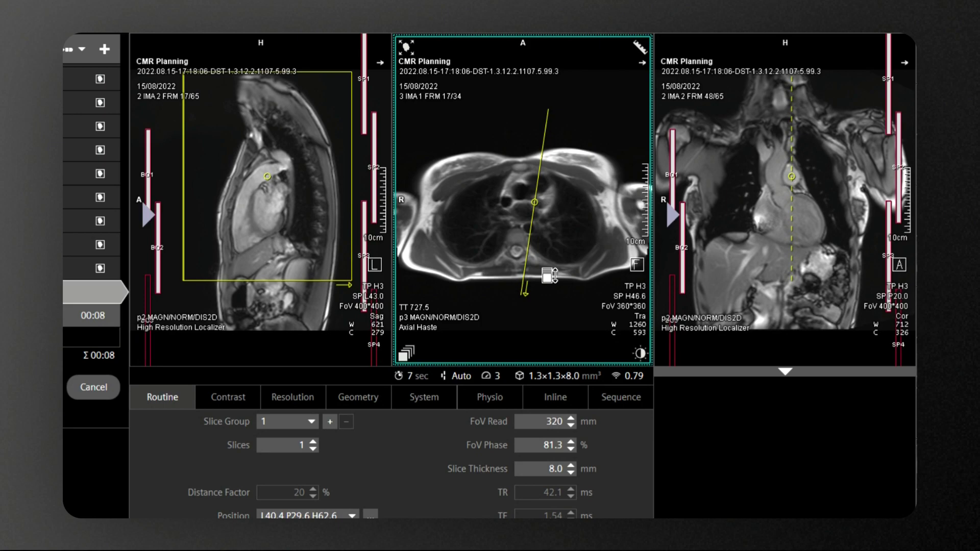
pyautogui.scroll(-1, 550, 276)
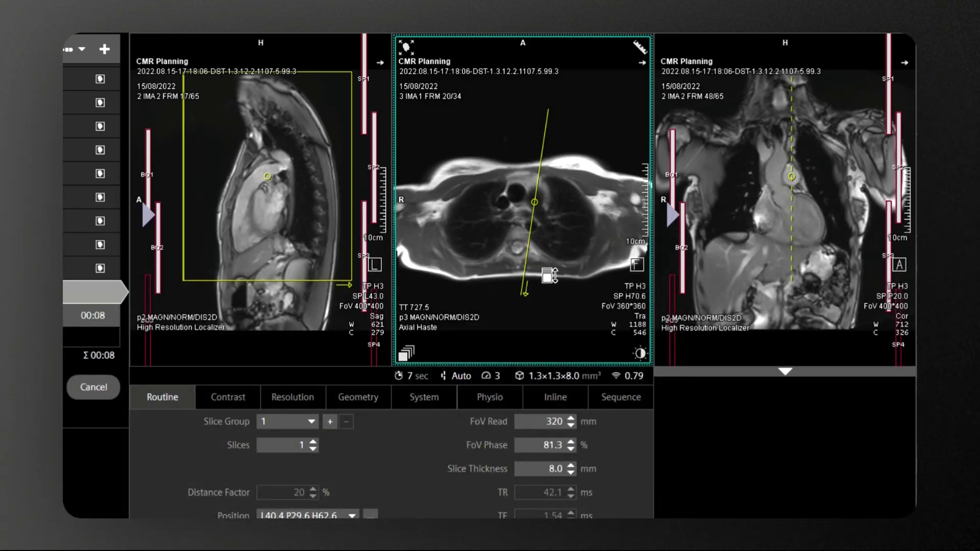
pyautogui.scroll(1, 550, 276)
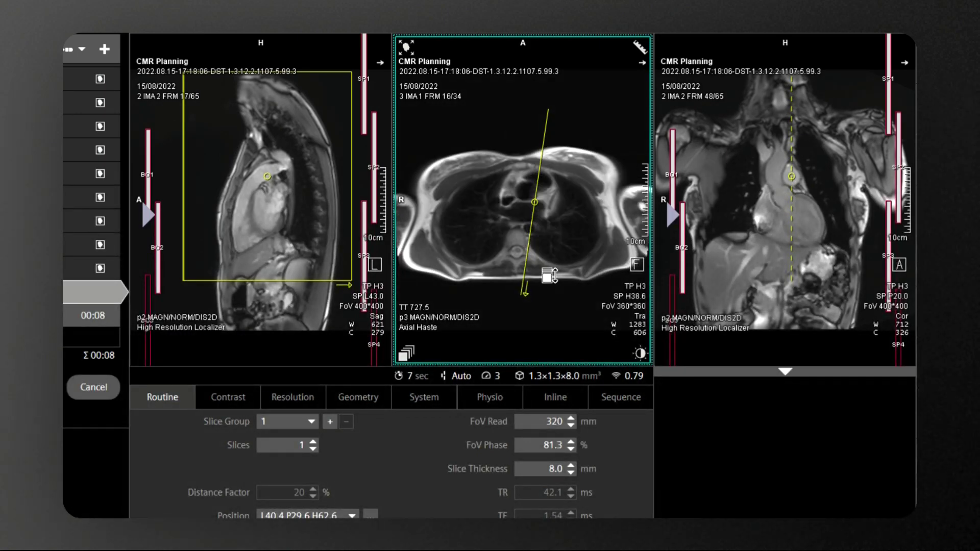
pyautogui.scroll(-1, 550, 276)
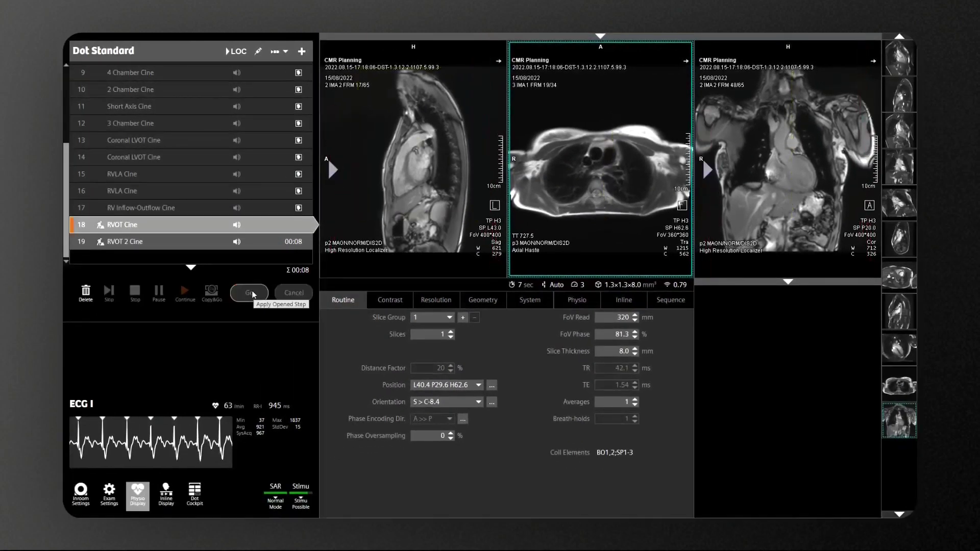
pyautogui.click(250, 293)
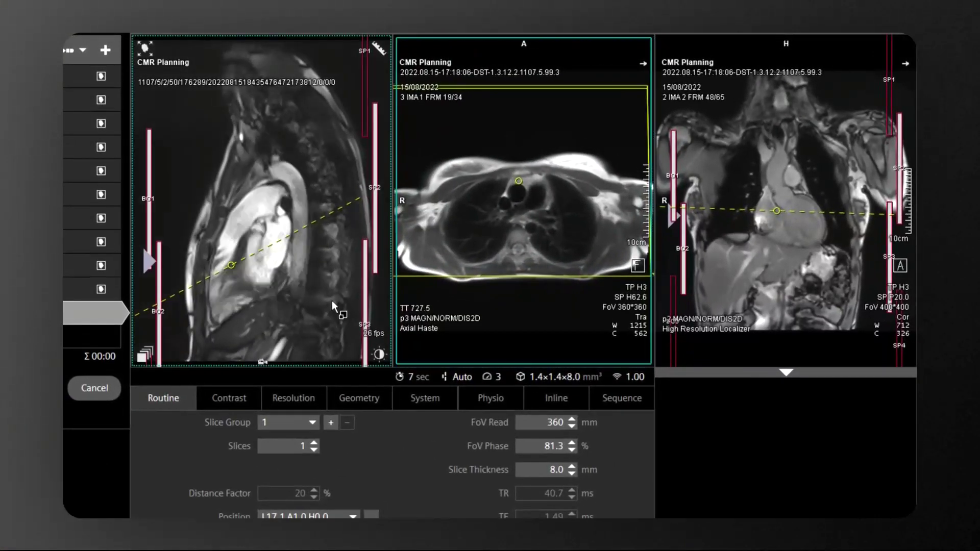
# Make the RVOT 2 Cine slice perpendicular to the RVOT Cine image and tilt it along the outflow tract to about C > T43.8 > S6.1
pyautogui.rightClick(346, 292)
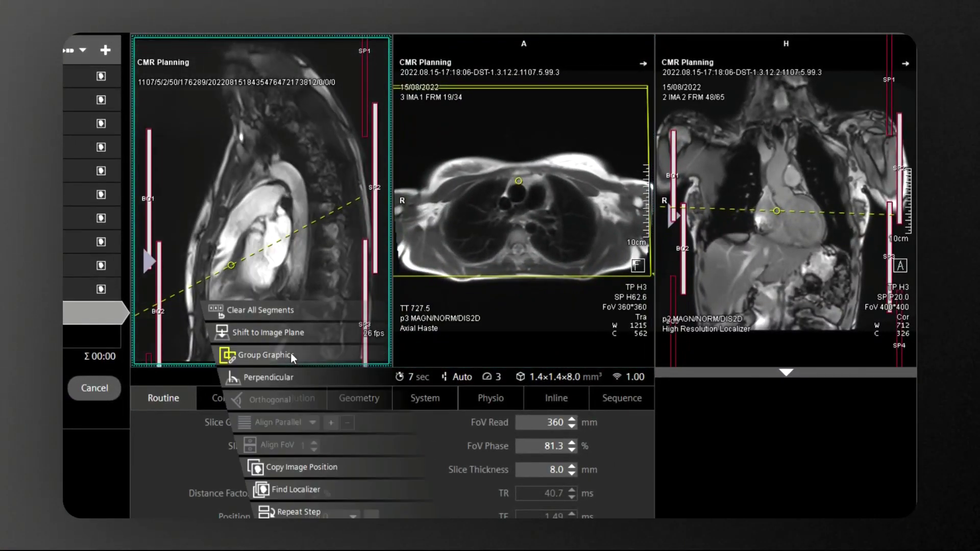
pyautogui.click(289, 382)
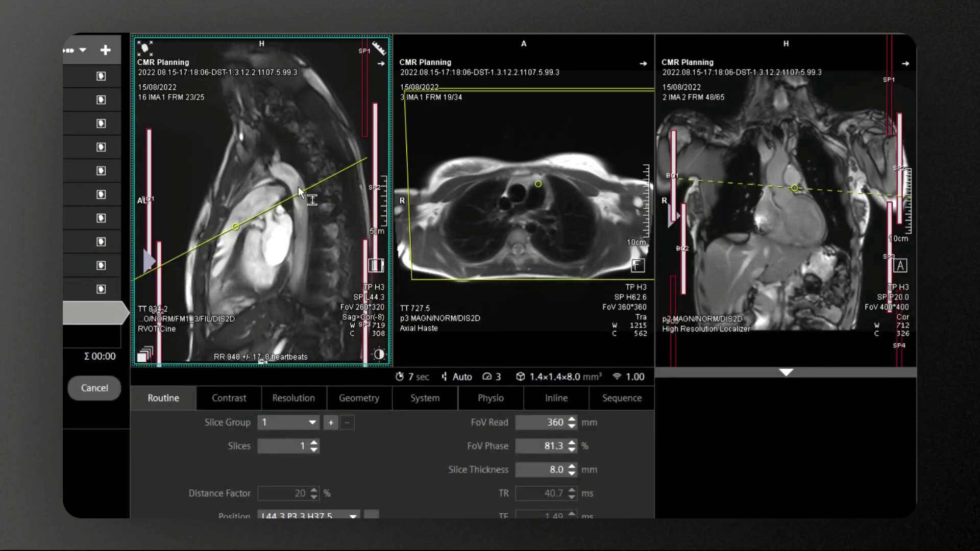
pyautogui.moveTo(323, 180); pyautogui.dragTo(309, 145)
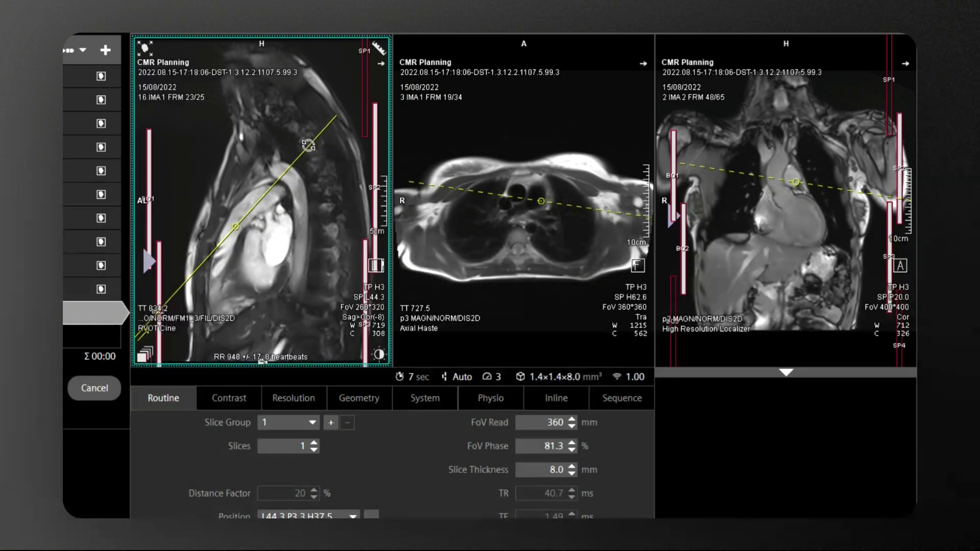
pyautogui.moveTo(237, 226); pyautogui.dragTo(239, 219)
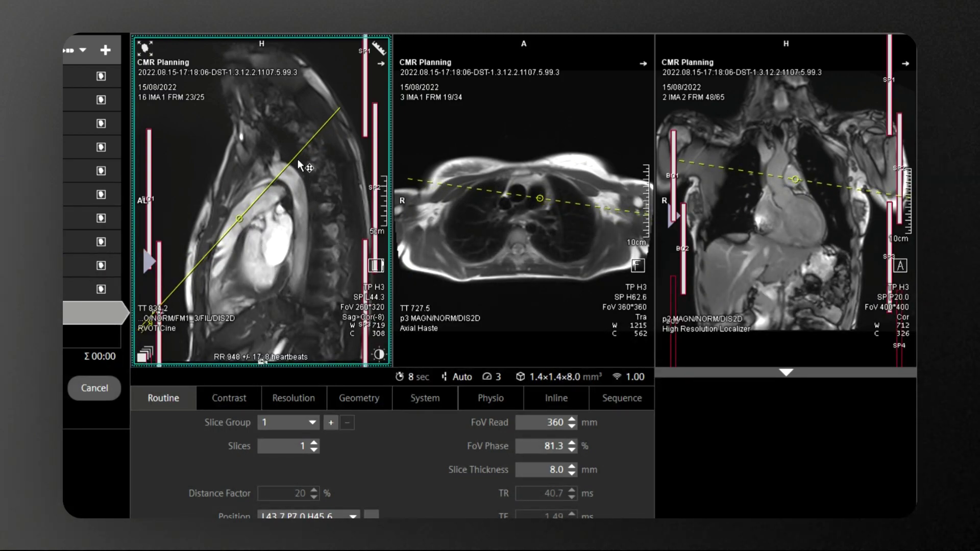
pyautogui.moveTo(295, 157); pyautogui.dragTo(301, 154)
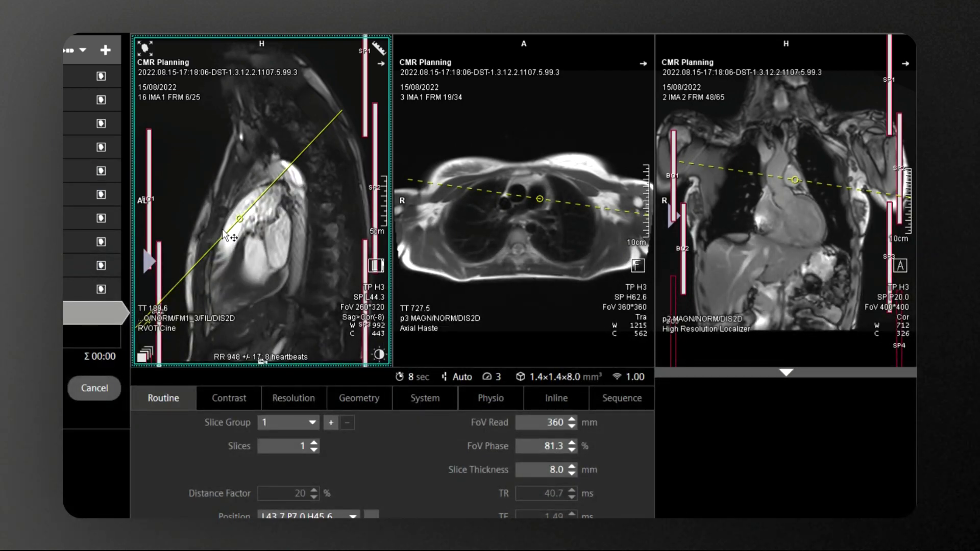
pyautogui.moveTo(239, 218); pyautogui.dragTo(240, 220)
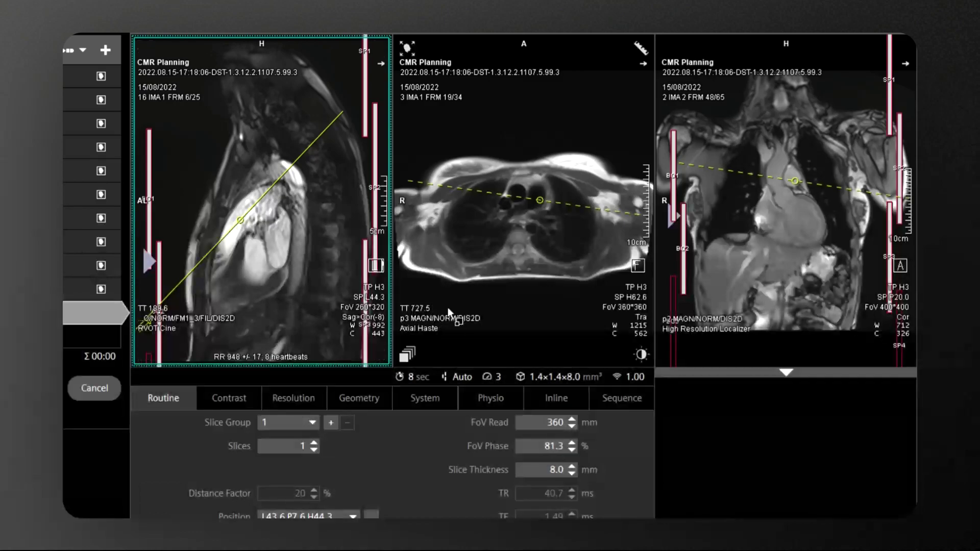
# Shift the RVOT 2 Cine slice on the axial view to L40.2 P6.7 H44.3, check neighbouring images, and start the acquisition
pyautogui.click(494, 317)
pyautogui.scroll(-2, 494, 316)
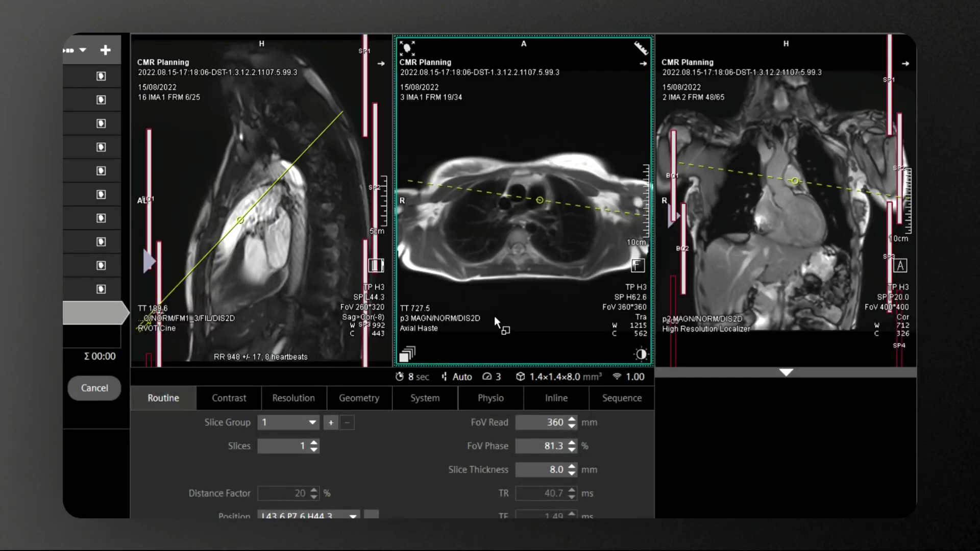
pyautogui.moveTo(540, 209); pyautogui.dragTo(537, 199)
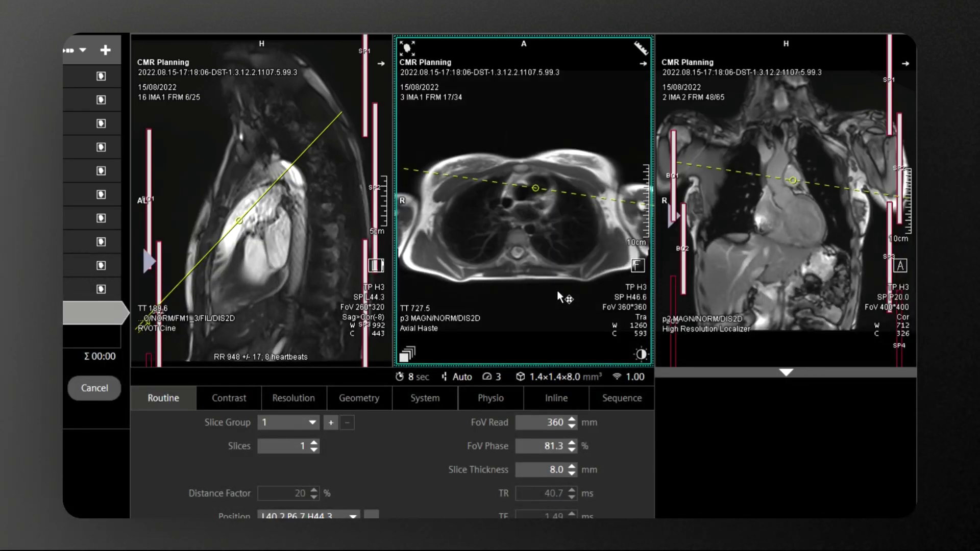
pyautogui.scroll(1, 560, 296)
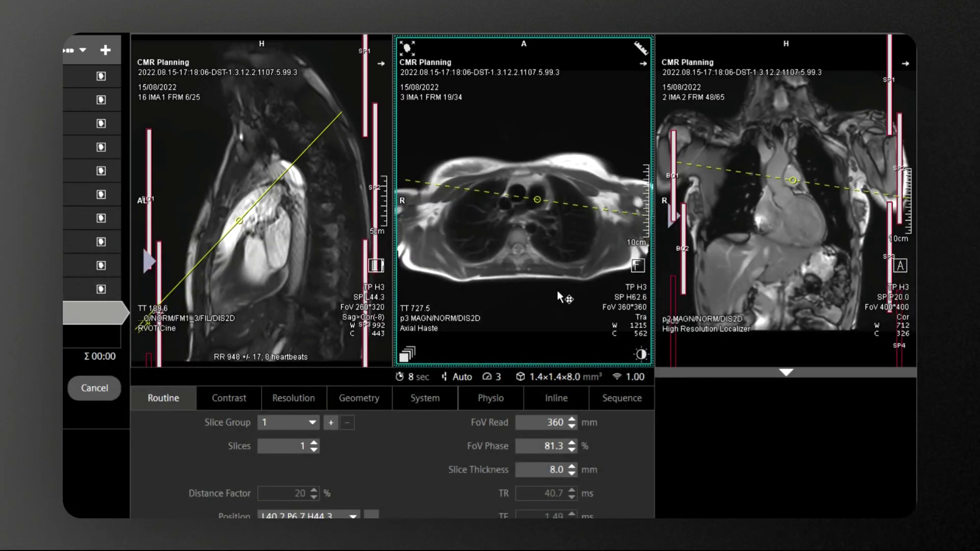
pyautogui.scroll(-1, 547, 298)
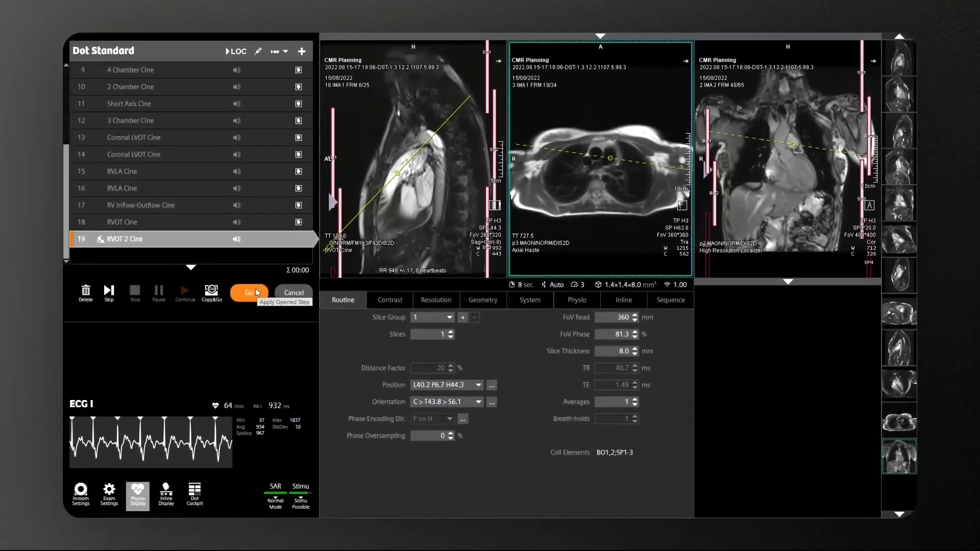
pyautogui.click(250, 293)
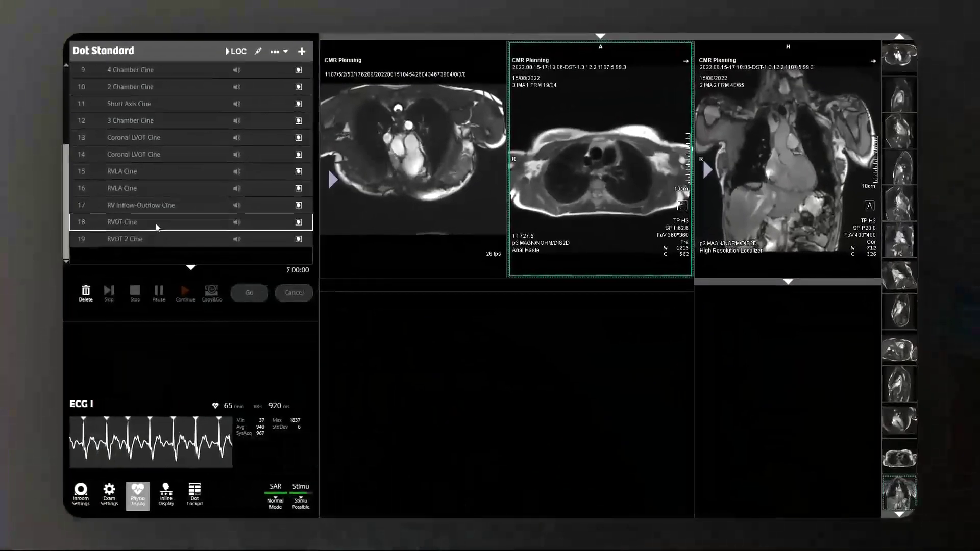
# Append a scan named RVOT Cine Crosscut to the end of the protocol queue and open it for planning
pyautogui.rightClick(294, 274)
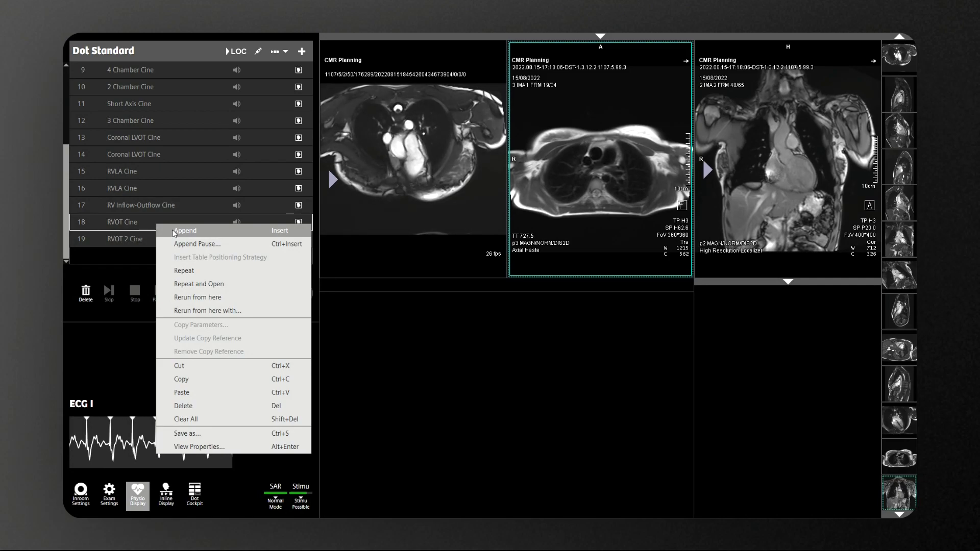
pyautogui.click(185, 231)
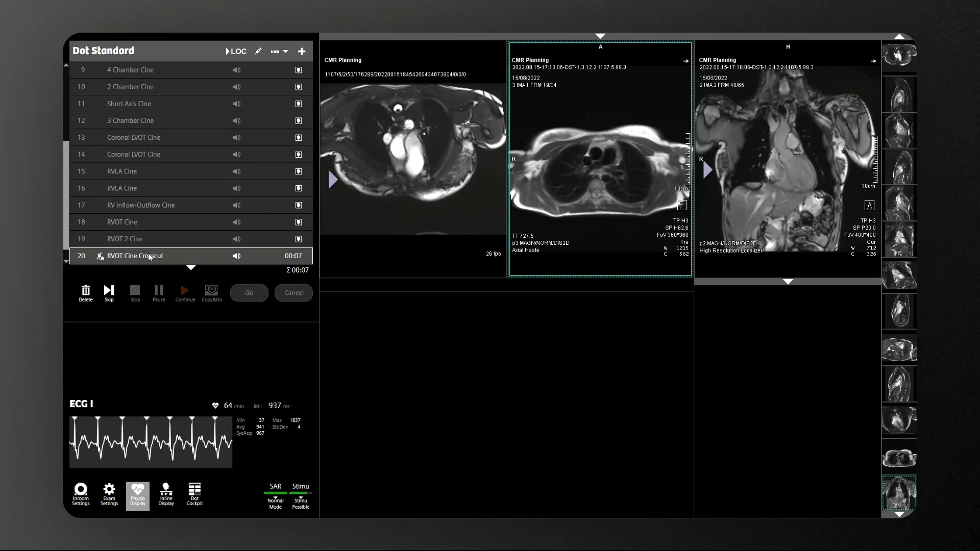
pyautogui.doubleClick(150, 257)
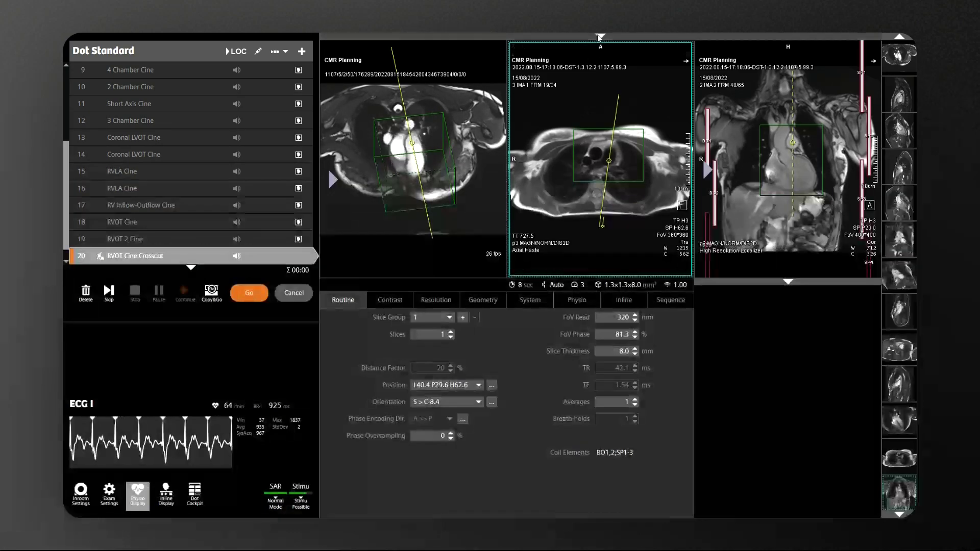
# Position and rotate the RVOT Cine Crosscut slice along the outflow tract and pulmonary artery on the RVOT 2 Cine image
pyautogui.moveTo(834, 62)
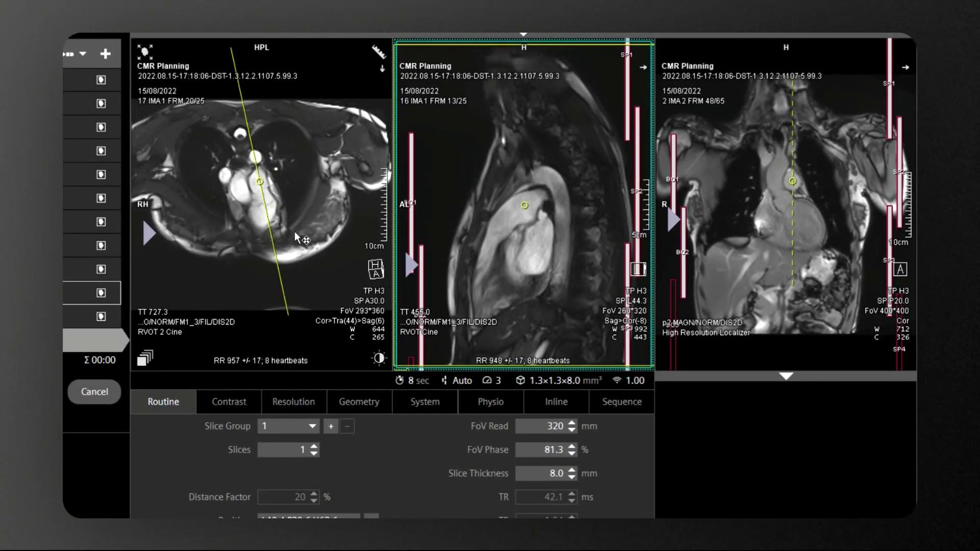
pyautogui.moveTo(261, 178); pyautogui.dragTo(259, 189)
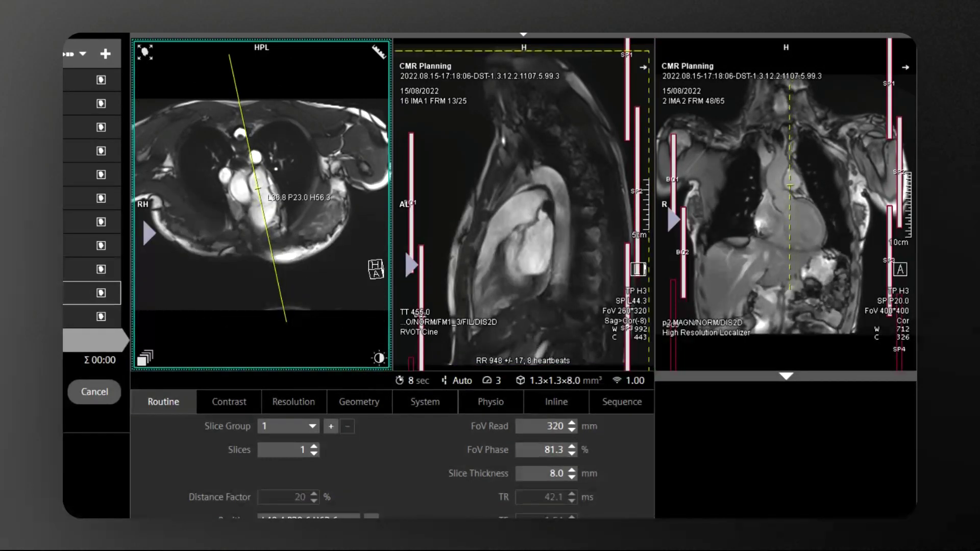
pyautogui.moveTo(276, 274); pyautogui.dragTo(271, 274)
pyautogui.moveTo(259, 190); pyautogui.dragTo(259, 190)
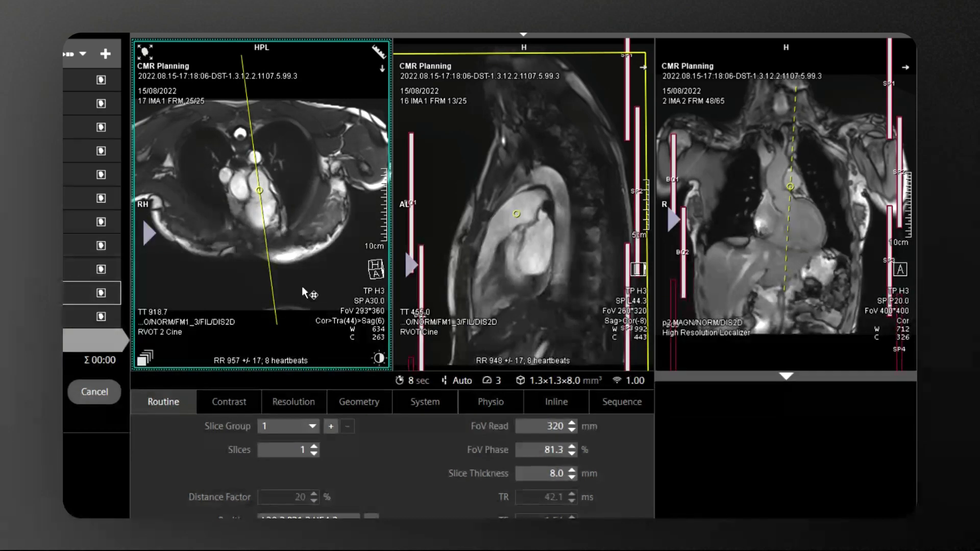
pyautogui.moveTo(275, 306); pyautogui.dragTo(275, 308)
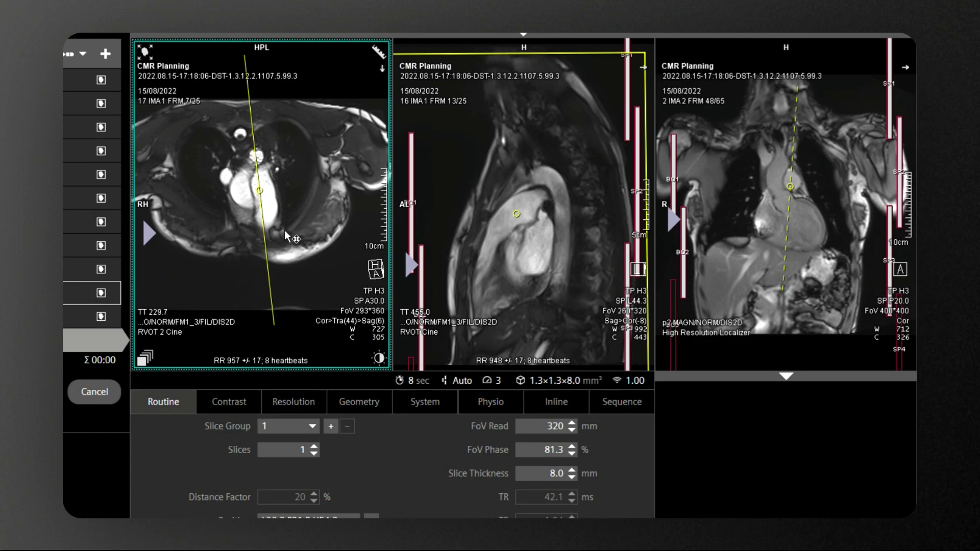
pyautogui.moveTo(260, 192); pyautogui.dragTo(262, 192)
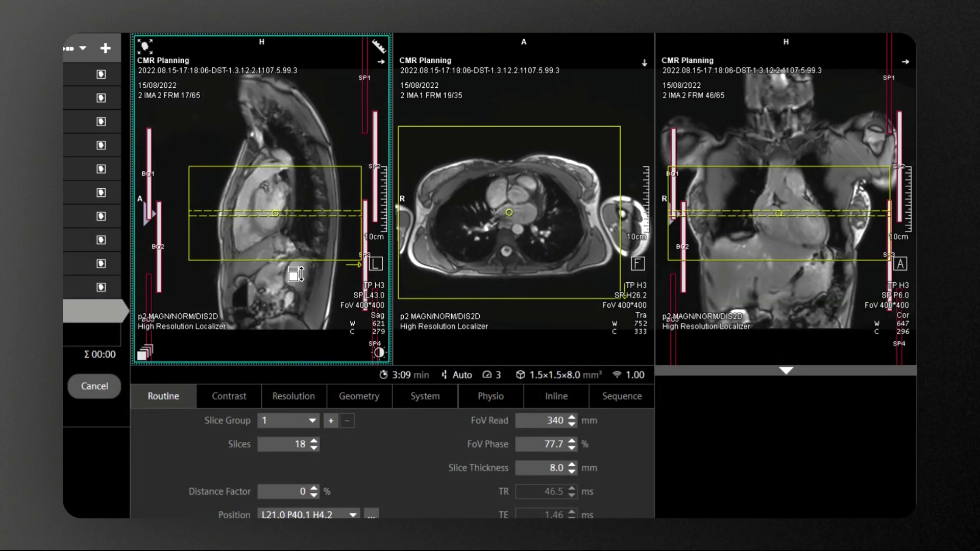
# Check the RV Stack's coverage on the coronal localizer and start the acquisition
pyautogui.click(764, 297)
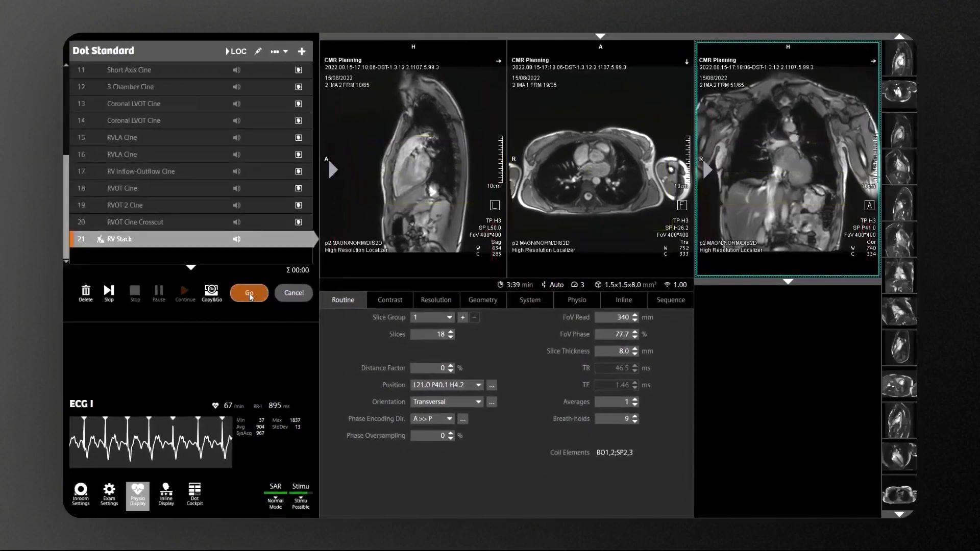
pyautogui.click(249, 294)
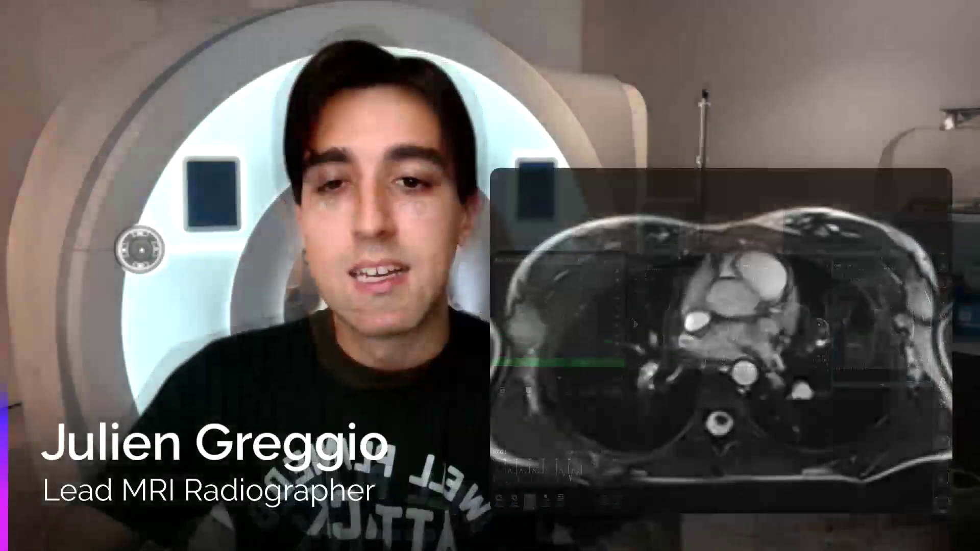